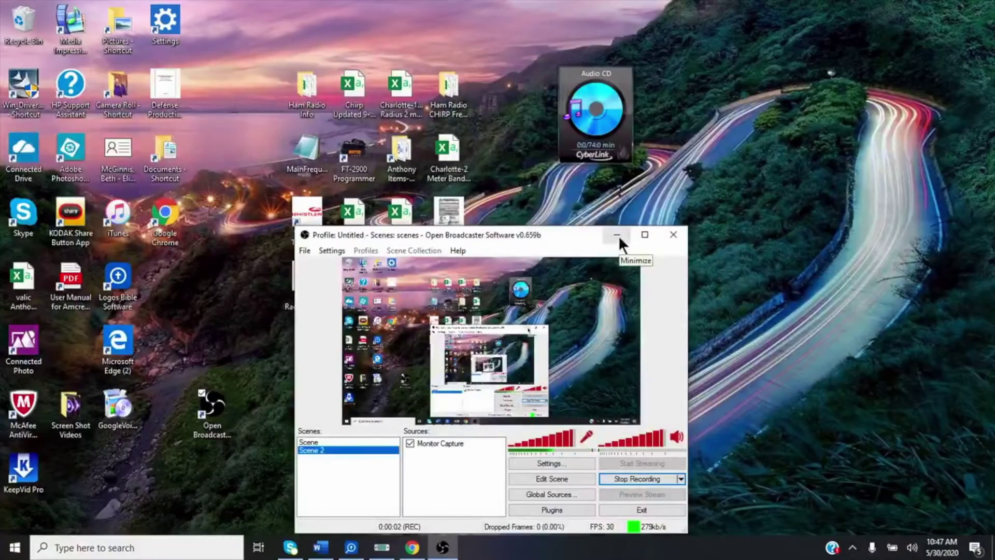
Step: Switch to CHIRP and start importing the US FRS and GMRS Channels stock configuration into the Baofeng BF-888 memories
{"action": "left_click", "coordinate": [618, 236]}
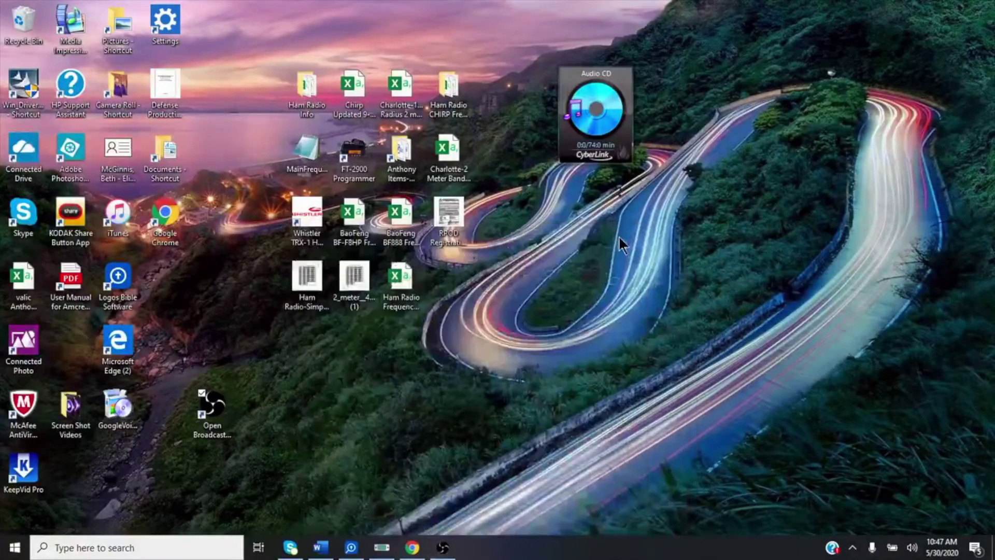
{"action": "left_click", "coordinate": [382, 549]}
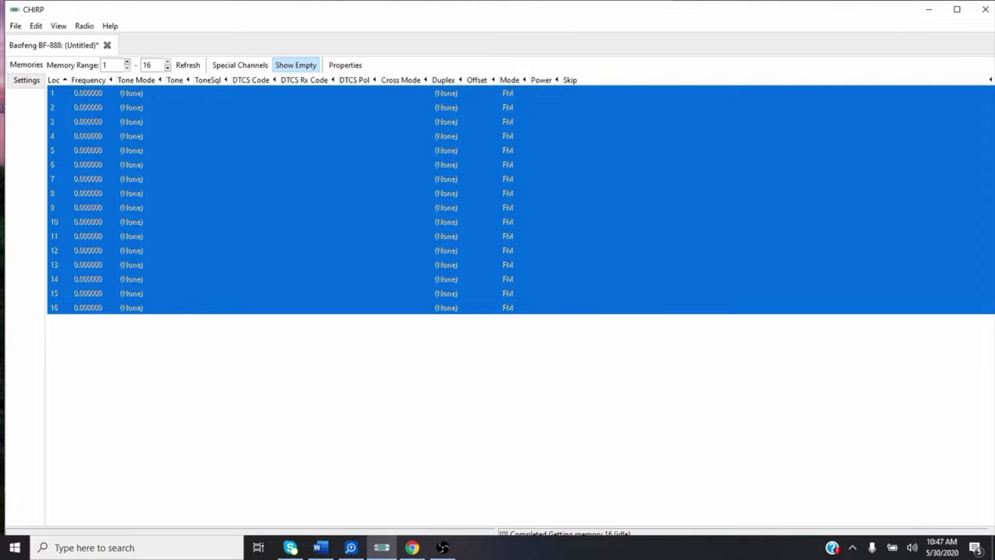
{"action": "left_click", "coordinate": [84, 26]}
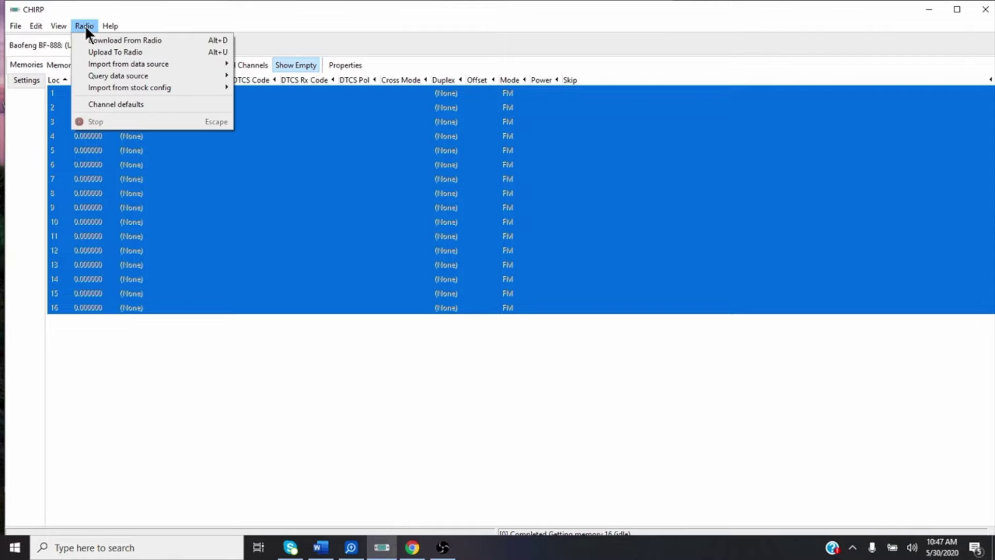
{"action": "mouse_move", "coordinate": [96, 77]}
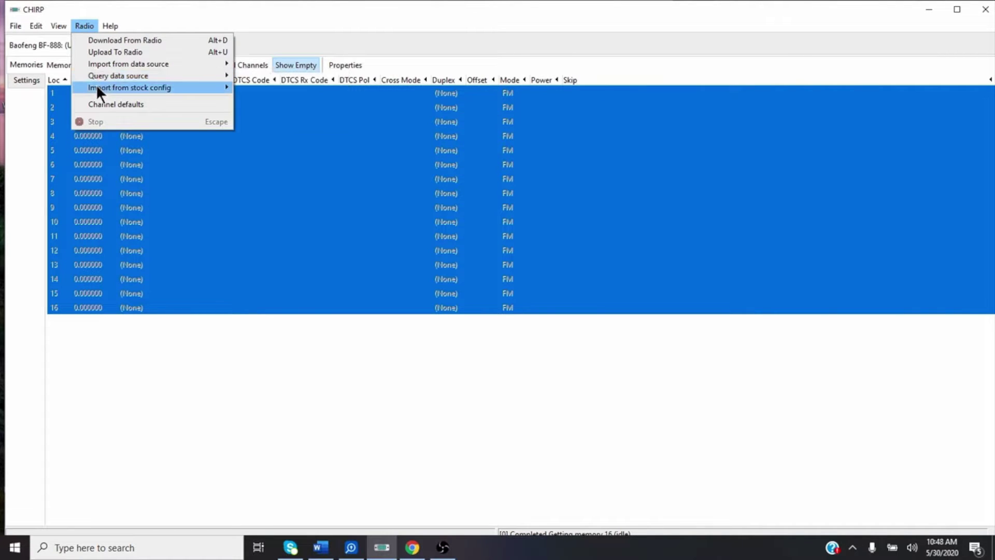
{"action": "mouse_move", "coordinate": [104, 66]}
{"action": "mouse_move", "coordinate": [101, 88]}
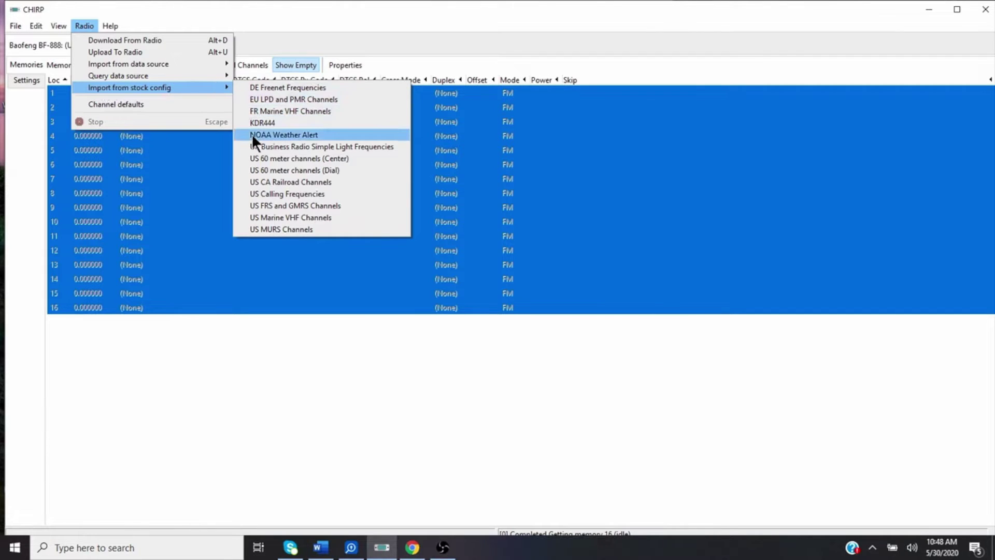
{"action": "left_click", "coordinate": [283, 206]}
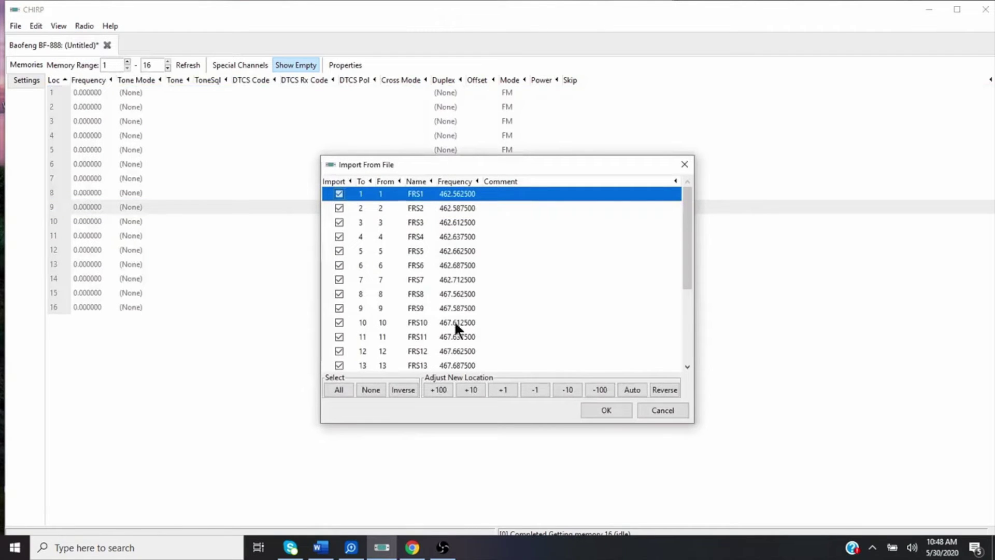
Step: Exclude GMRS1 and GMRS2 from the import list and import the FRS1 to FRS14 channels
{"action": "left_click_drag", "start_coordinate": [685, 225], "coordinate": [694, 287]}
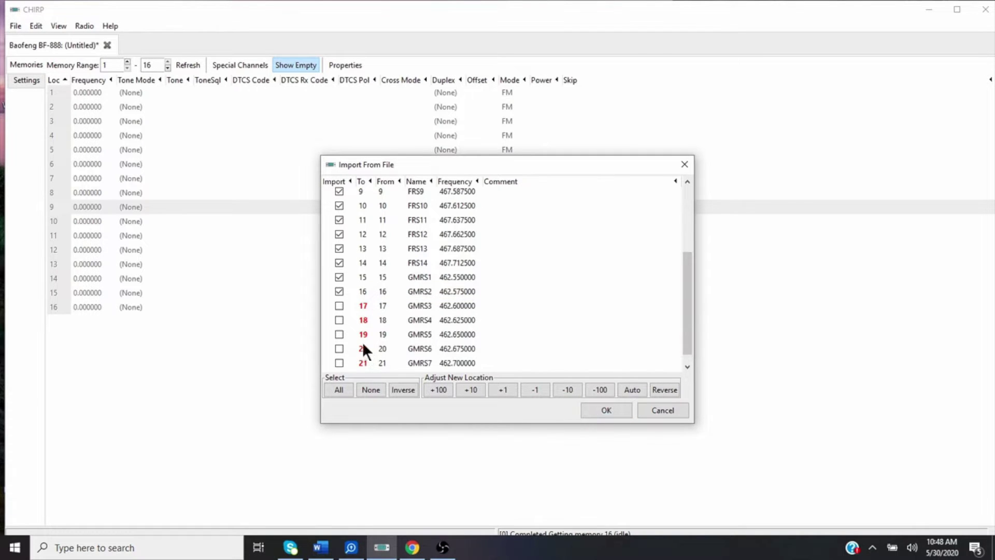
{"action": "left_click", "coordinate": [339, 277]}
{"action": "left_click", "coordinate": [339, 291]}
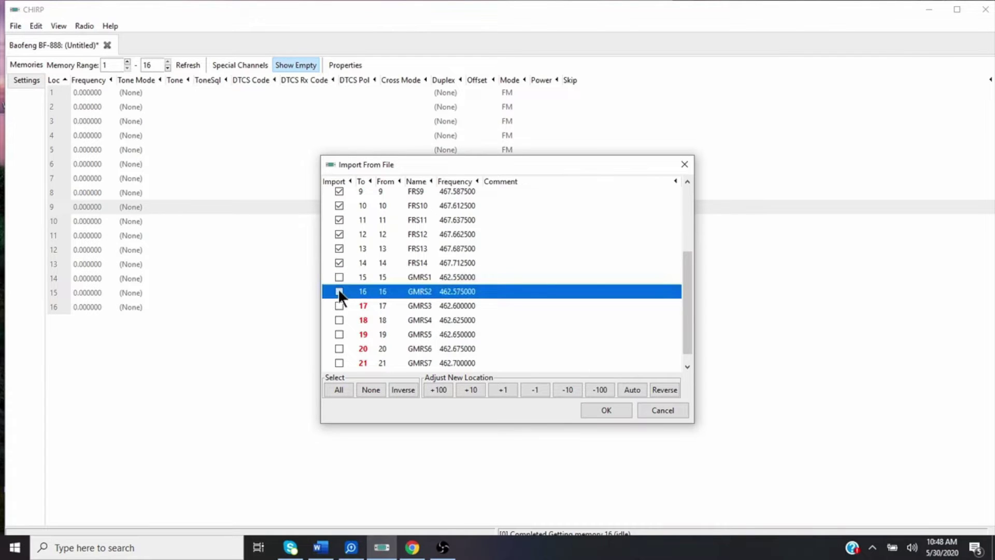
{"action": "left_click", "coordinate": [605, 410]}
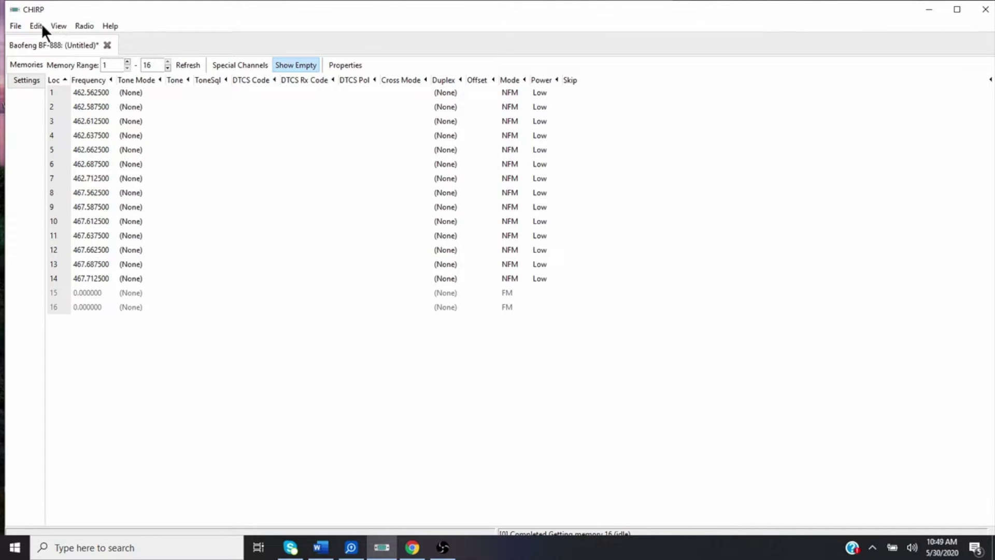
Step: Select all 16 memory locations and delete their contents
{"action": "left_click", "coordinate": [77, 26]}
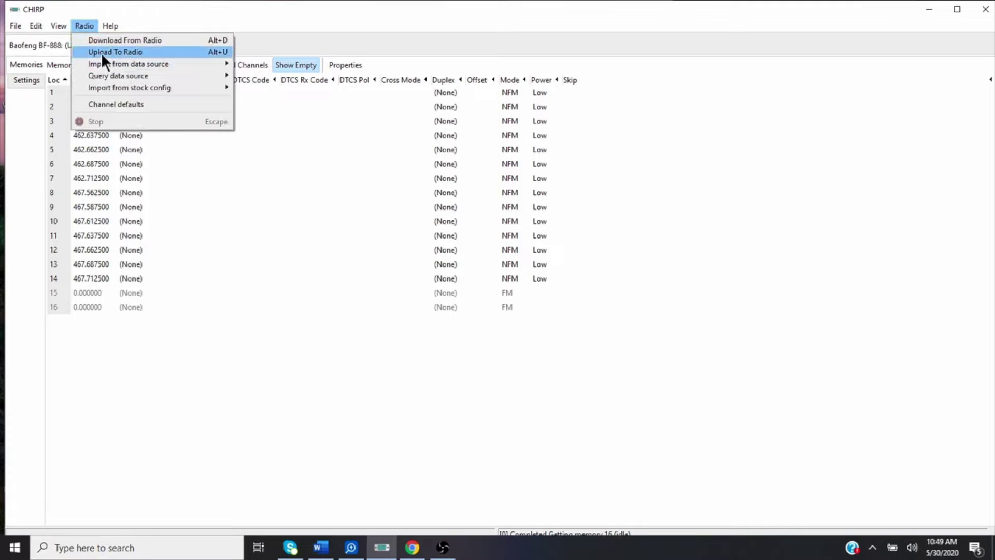
{"action": "left_click", "coordinate": [91, 9]}
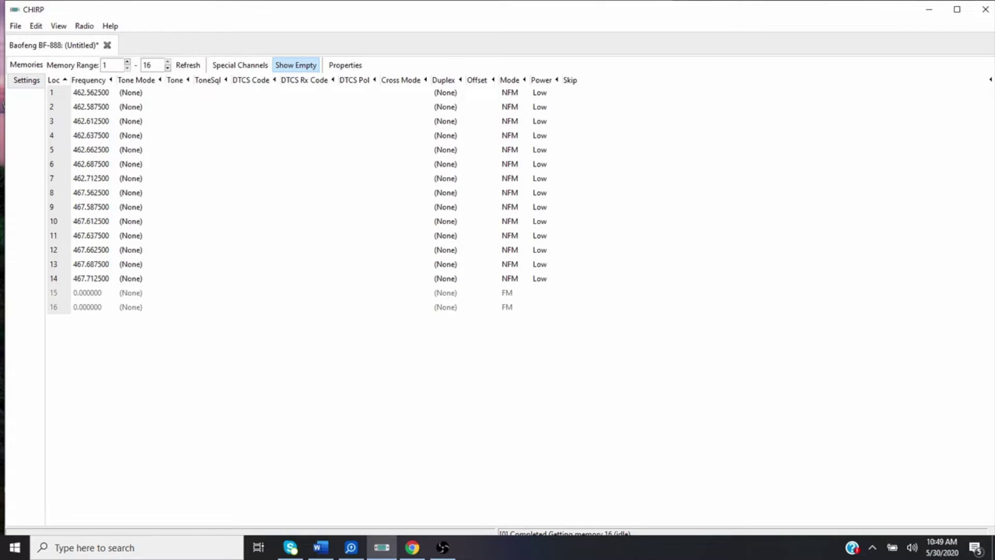
{"action": "left_click", "coordinate": [103, 95]}
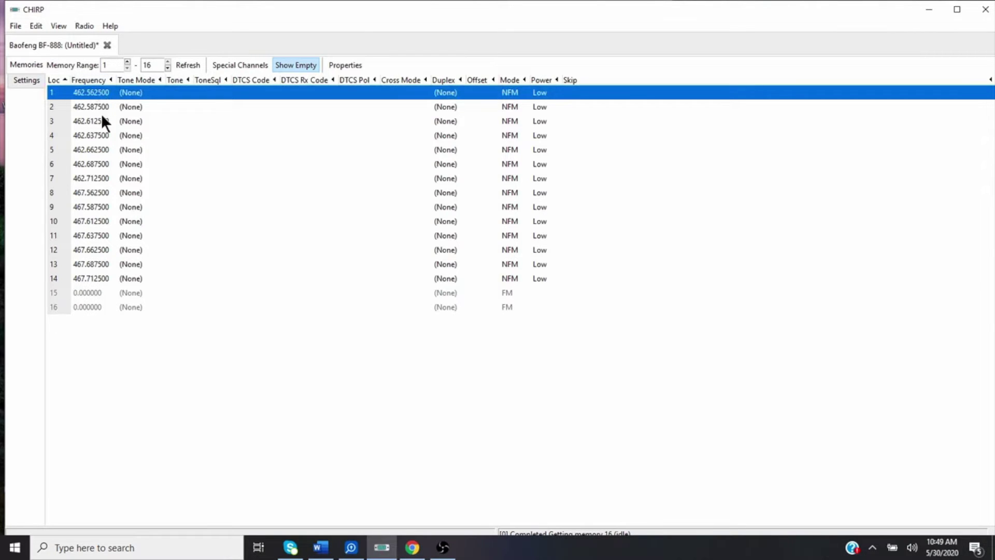
{"action": "left_click", "coordinate": [36, 25]}
{"action": "left_click", "coordinate": [51, 92]}
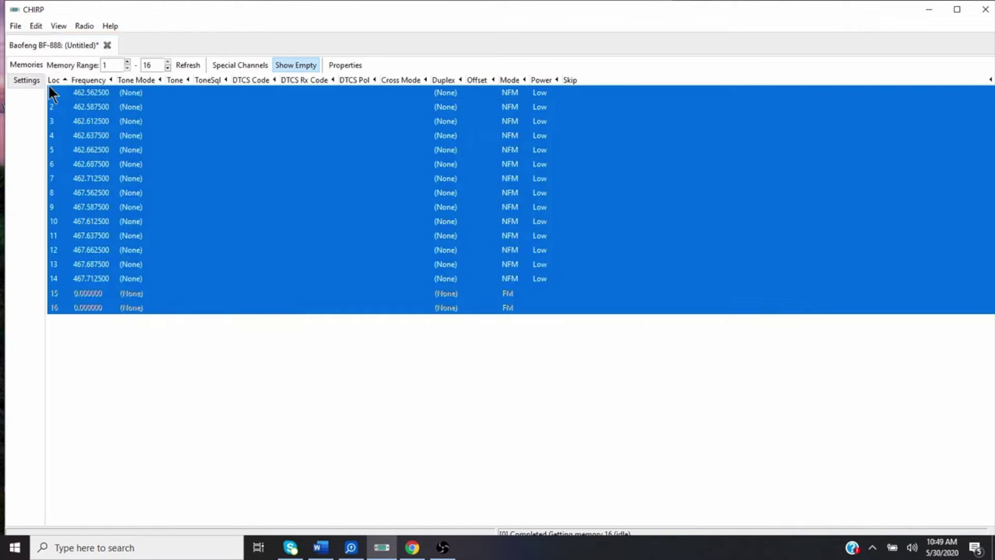
{"action": "left_click", "coordinate": [36, 26]}
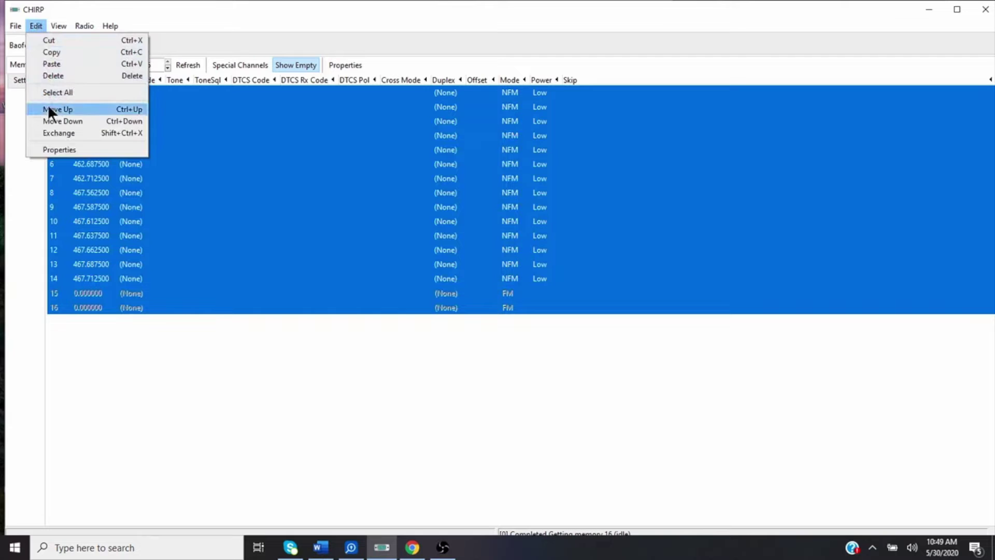
{"action": "left_click", "coordinate": [49, 78]}
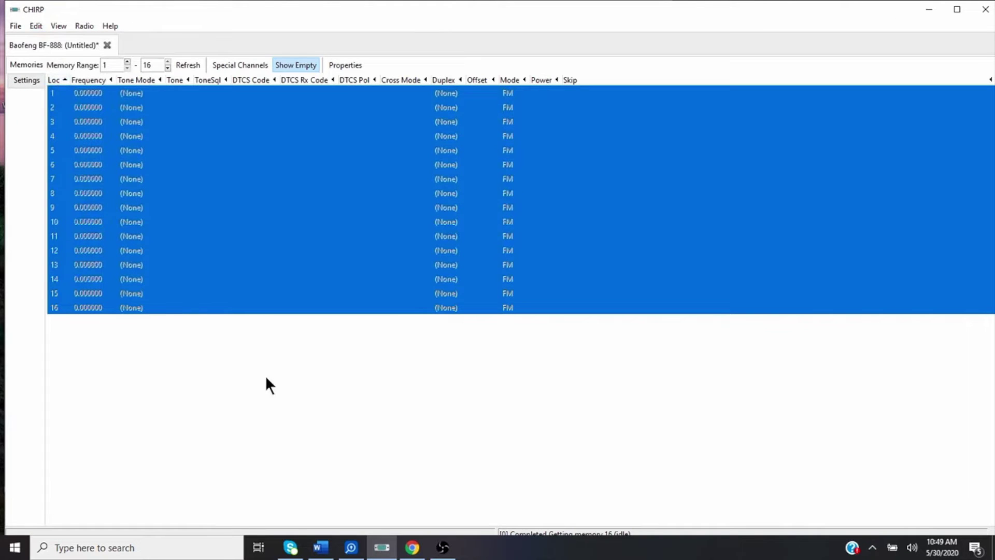
Step: Minimize CHIRP, examine the channel columns in the BaoFeng BF888 Frequencies 5-14-20 spreadsheet from the desktop, and close it
{"action": "left_click", "coordinate": [926, 9]}
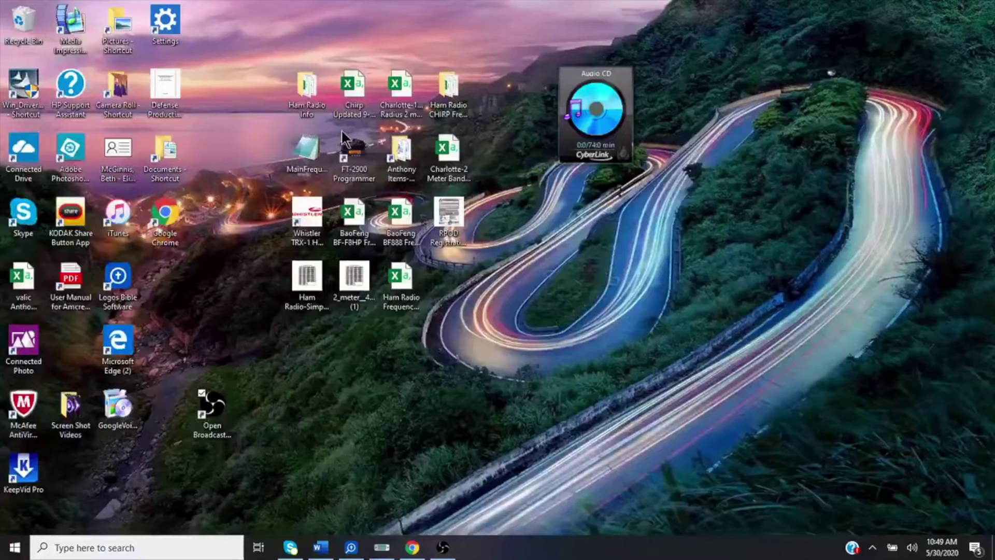
{"action": "double_click", "coordinate": [403, 231]}
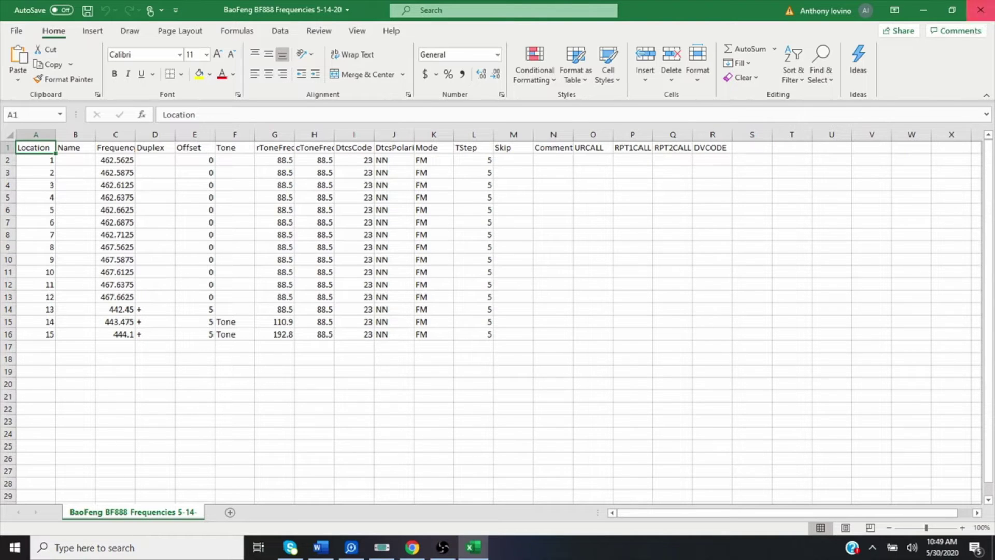
{"action": "left_click", "coordinate": [981, 13]}
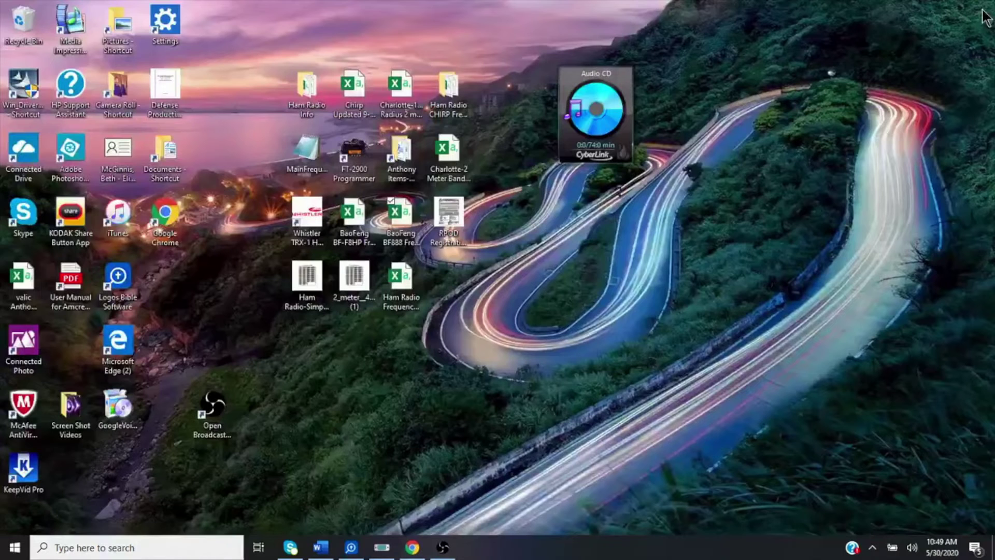
Step: Switch back to CHIRP and import all channels from the desktop file BaoFeng BF888 Frequencies 5-14-20
{"action": "left_click", "coordinate": [381, 547]}
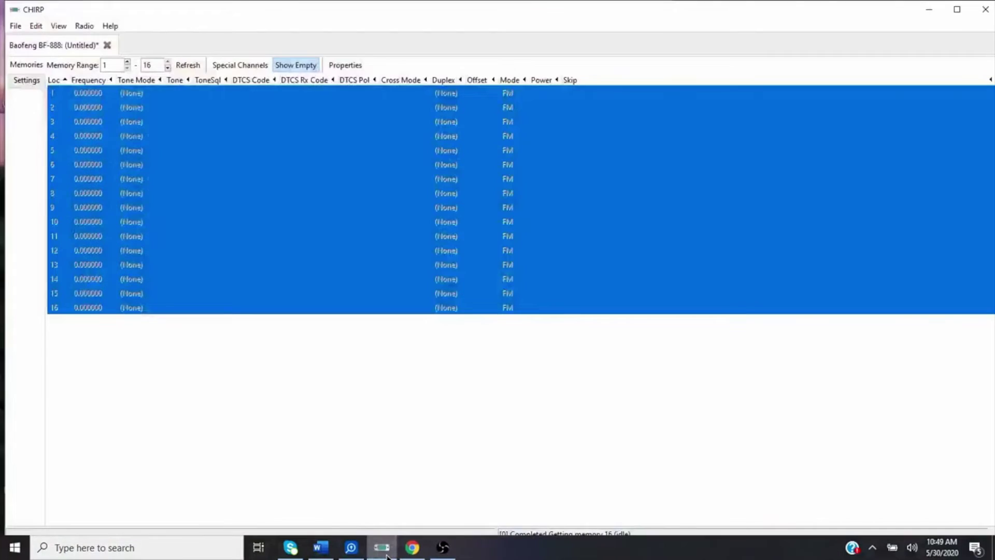
{"action": "left_click", "coordinate": [15, 25]}
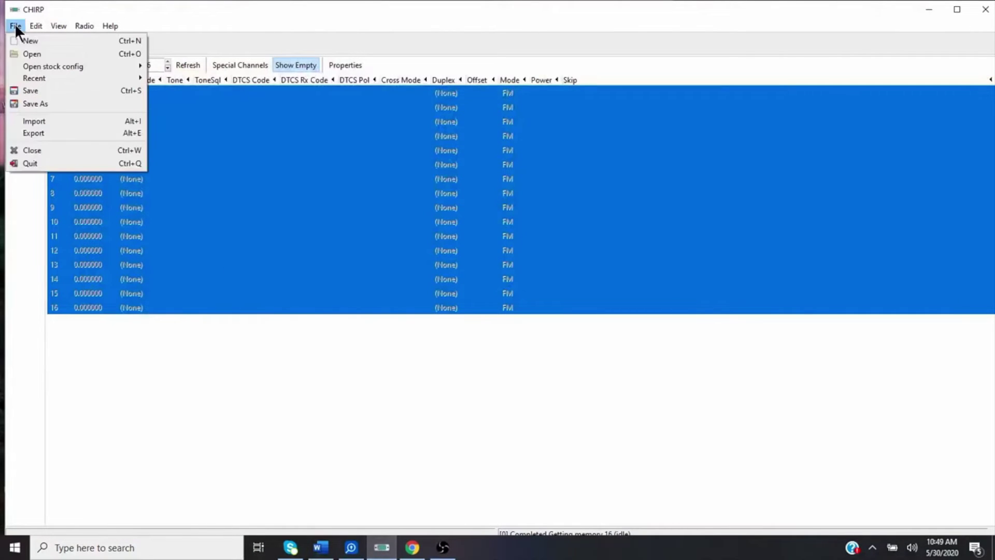
{"action": "left_click", "coordinate": [32, 121]}
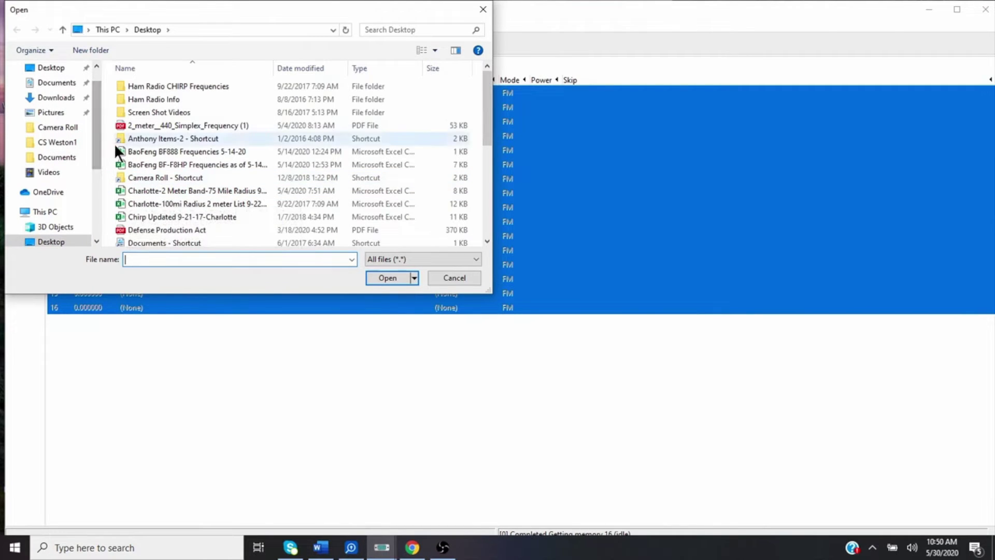
{"action": "left_click", "coordinate": [170, 151]}
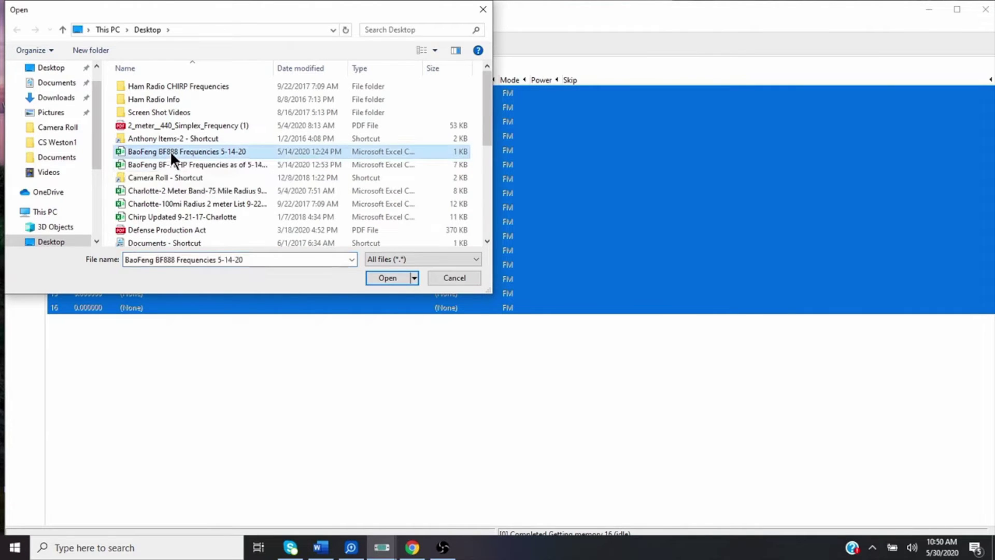
{"action": "left_click", "coordinate": [388, 278]}
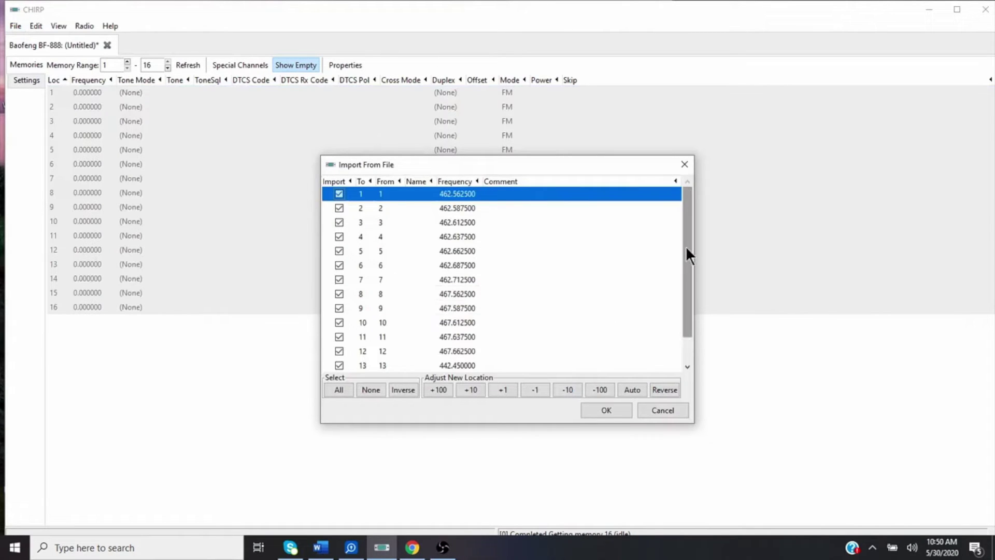
{"action": "left_click_drag", "start_coordinate": [686, 249], "coordinate": [692, 314]}
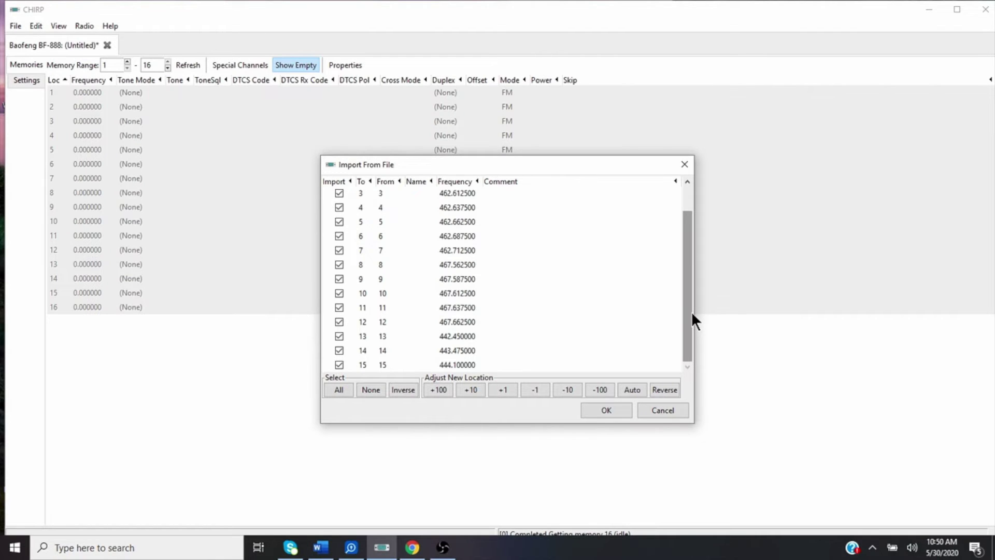
{"action": "left_click_drag", "start_coordinate": [691, 311], "coordinate": [670, 216]}
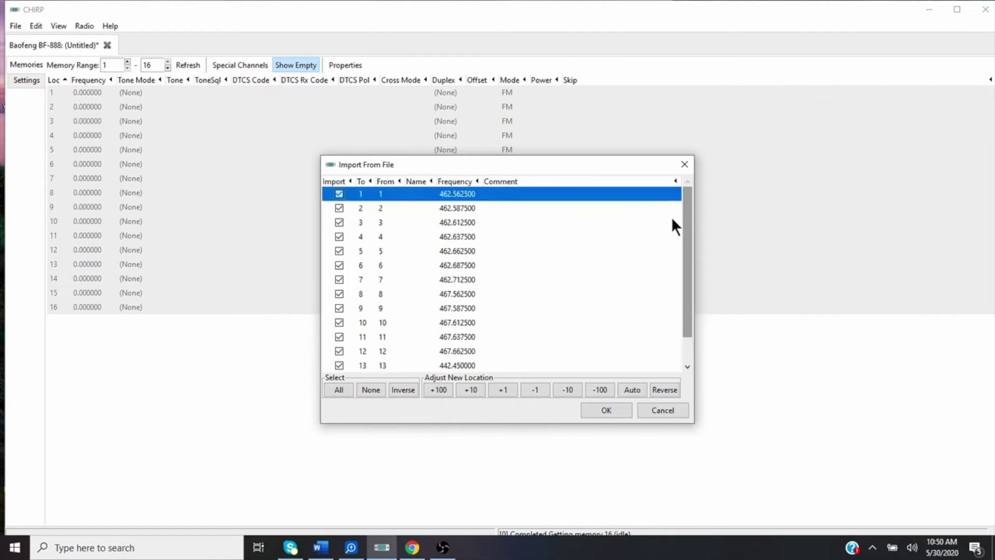
{"action": "left_click", "coordinate": [592, 410]}
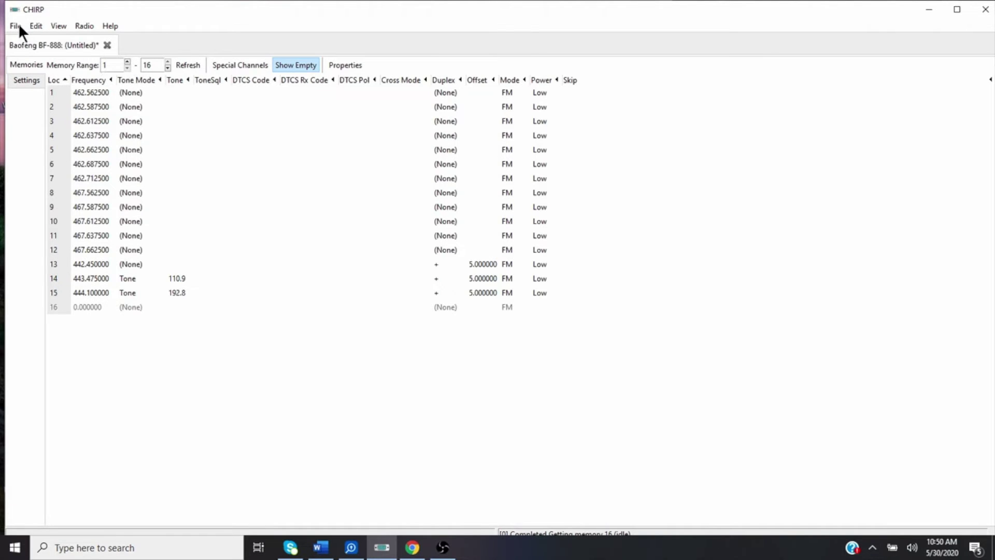
Step: Check the port, vendor and model in the Upload To Radio settings, and leave CHIRP without uploading
{"action": "left_click", "coordinate": [77, 25]}
{"action": "left_click", "coordinate": [104, 50]}
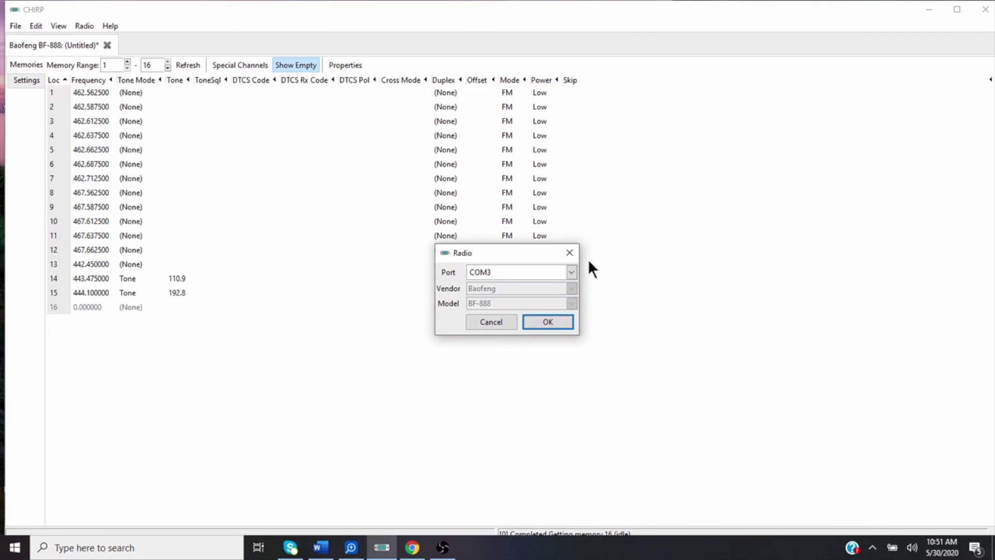
{"action": "left_click", "coordinate": [570, 253]}
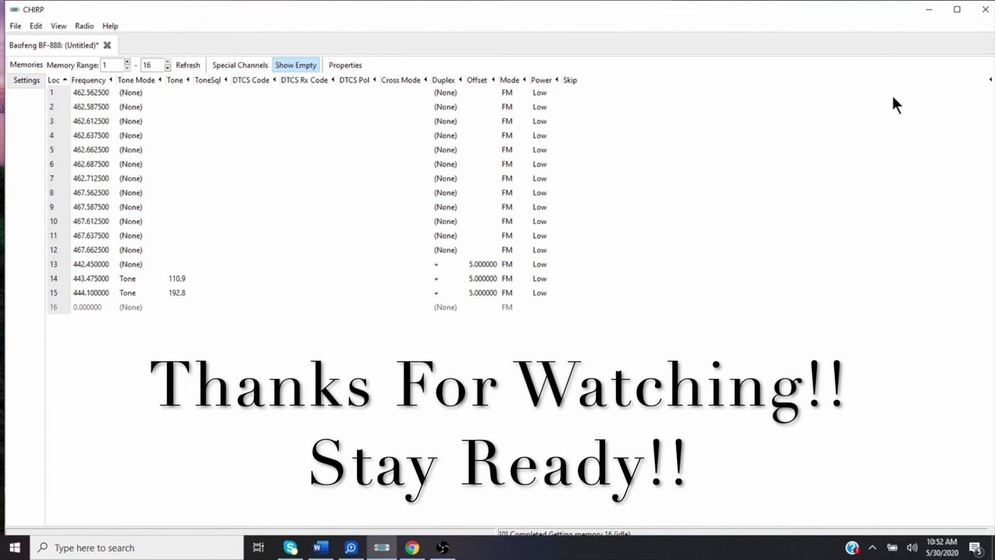
{"action": "left_click", "coordinate": [926, 11]}
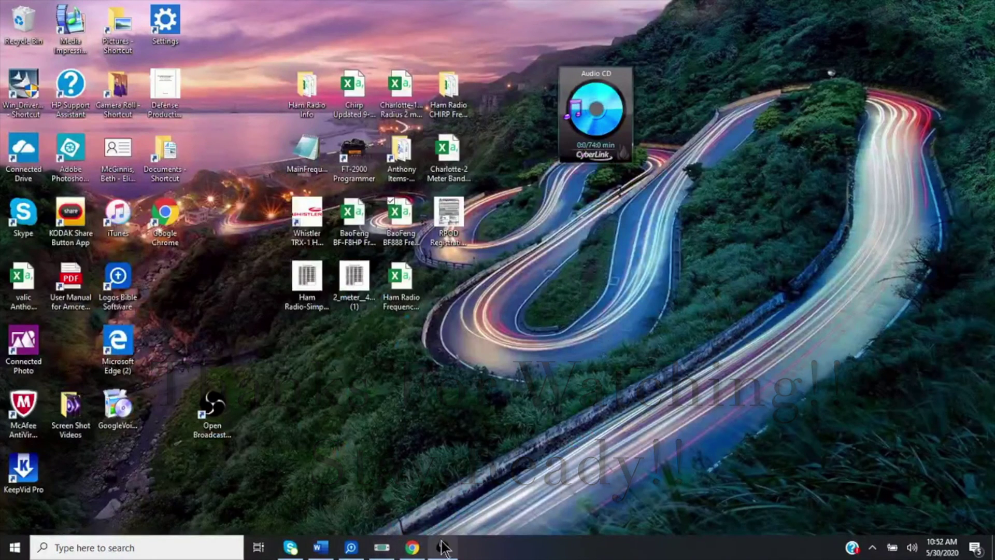